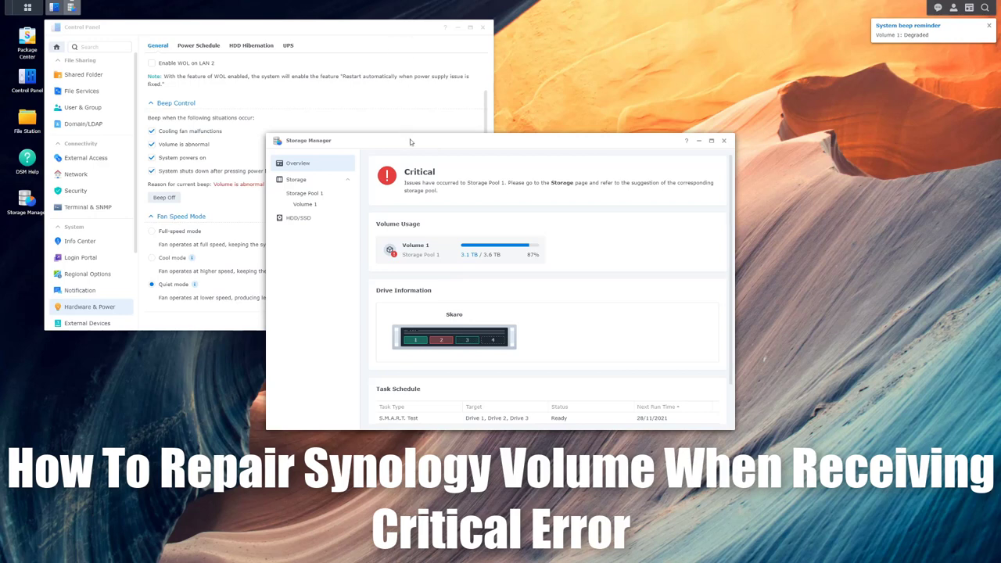
# Step: Move the Storage Manager window to the right side of the screen
pyautogui.moveTo(416, 144); pyautogui.dragTo(432, 144)
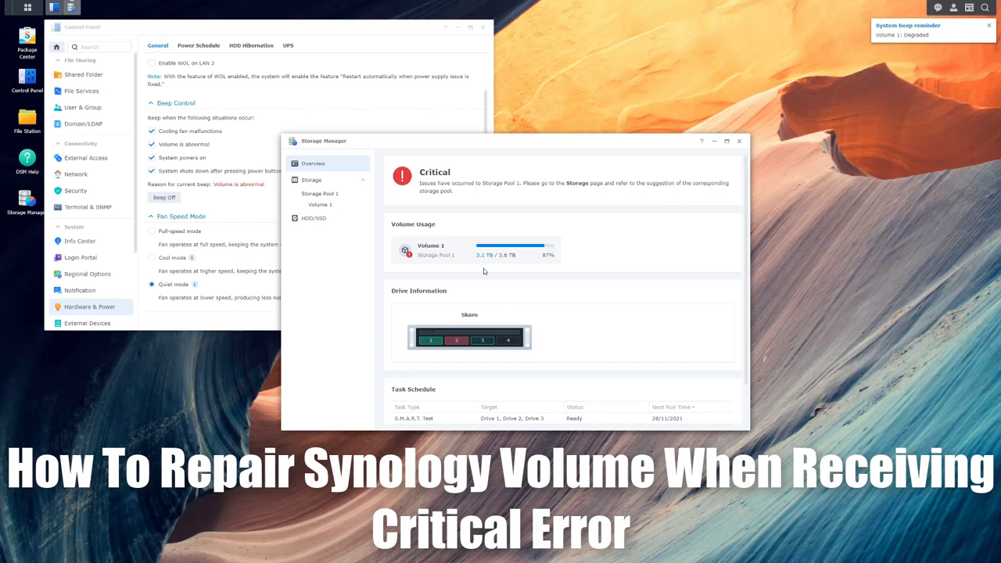
pyautogui.scroll(-1, 610, 304)
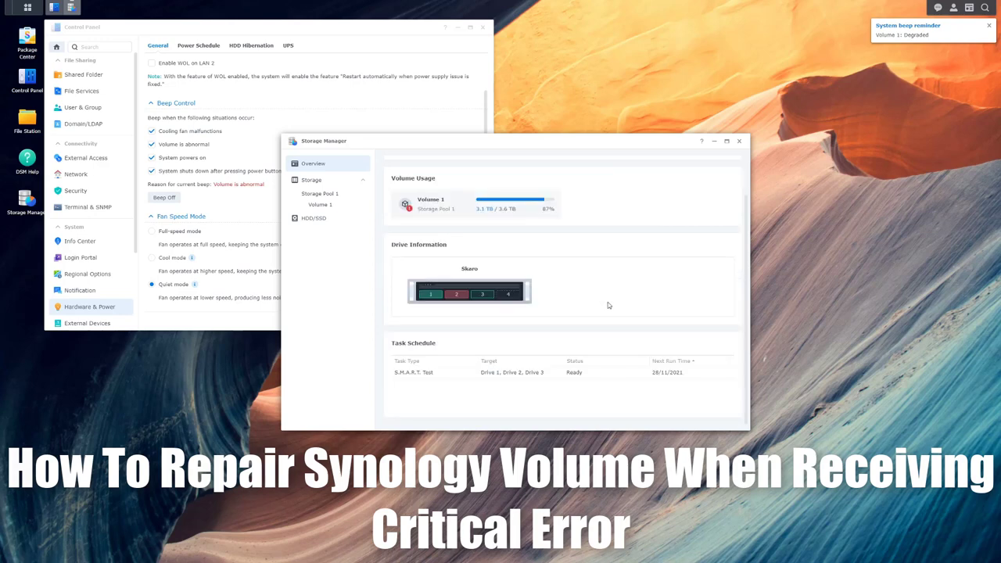
pyautogui.scroll(1, 607, 294)
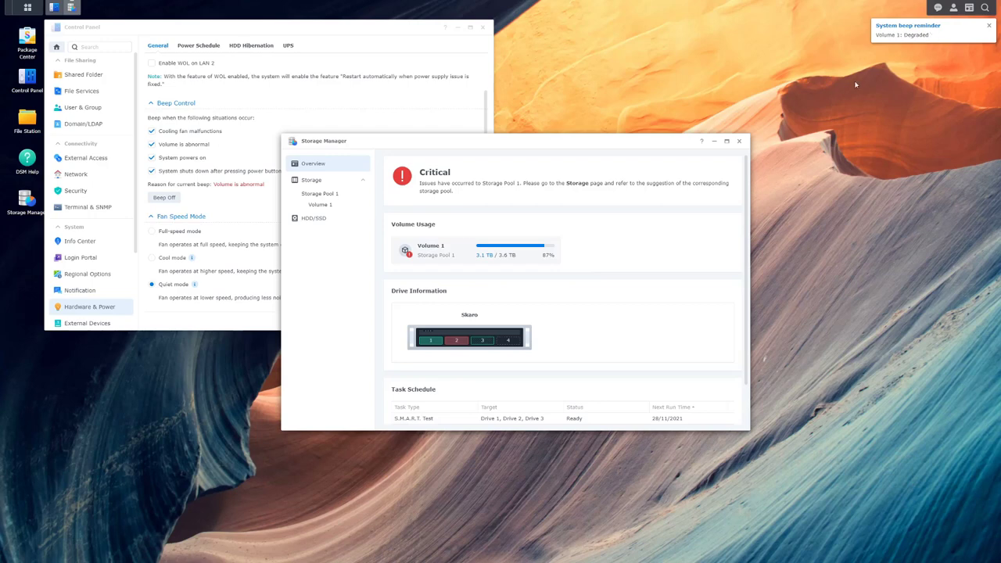
pyautogui.moveTo(502, 141); pyautogui.dragTo(745, 146)
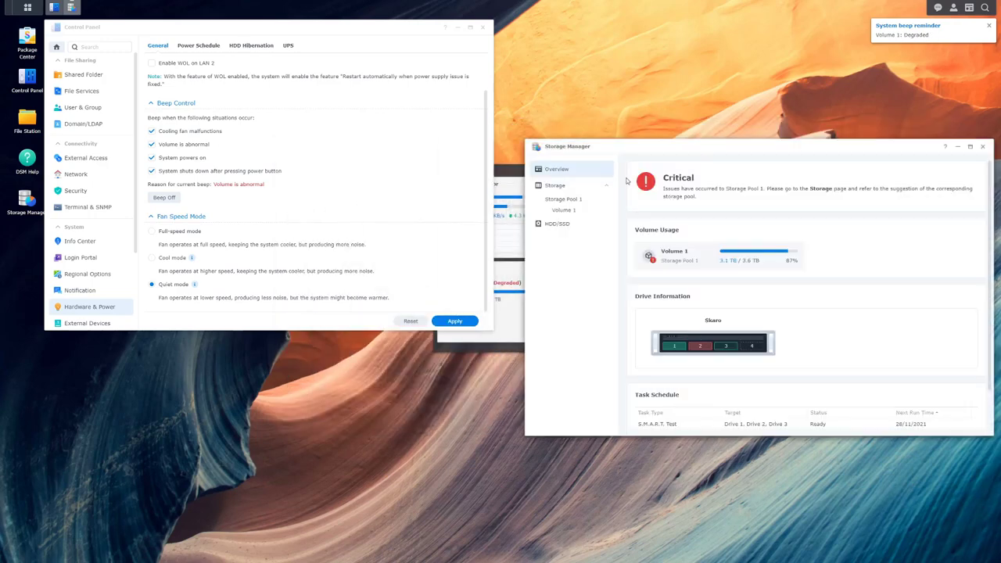
# Step: Apply the Control Panel hardware and power settings, then close Control Panel
pyautogui.click(514, 324)
pyautogui.click(270, 210)
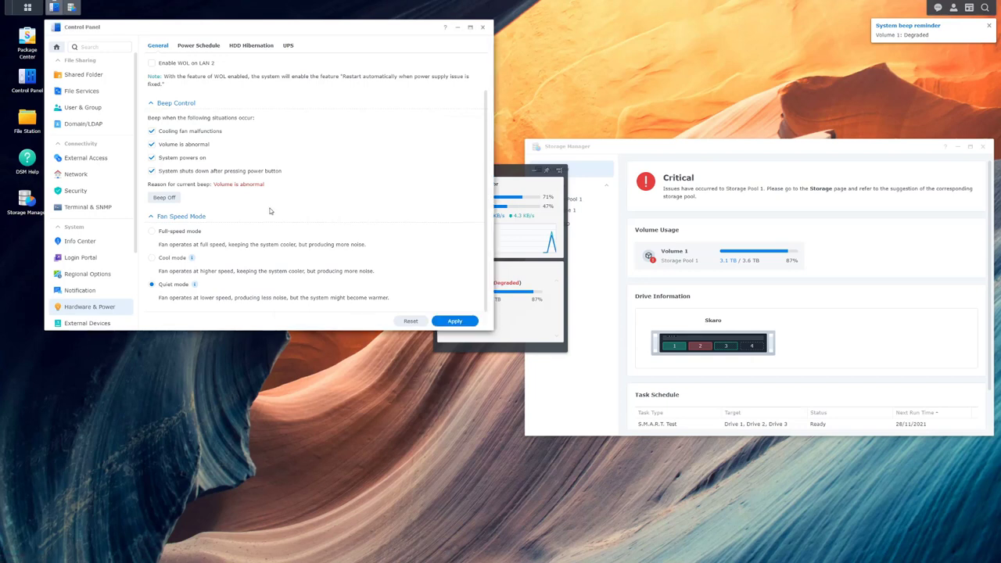
pyautogui.click(458, 324)
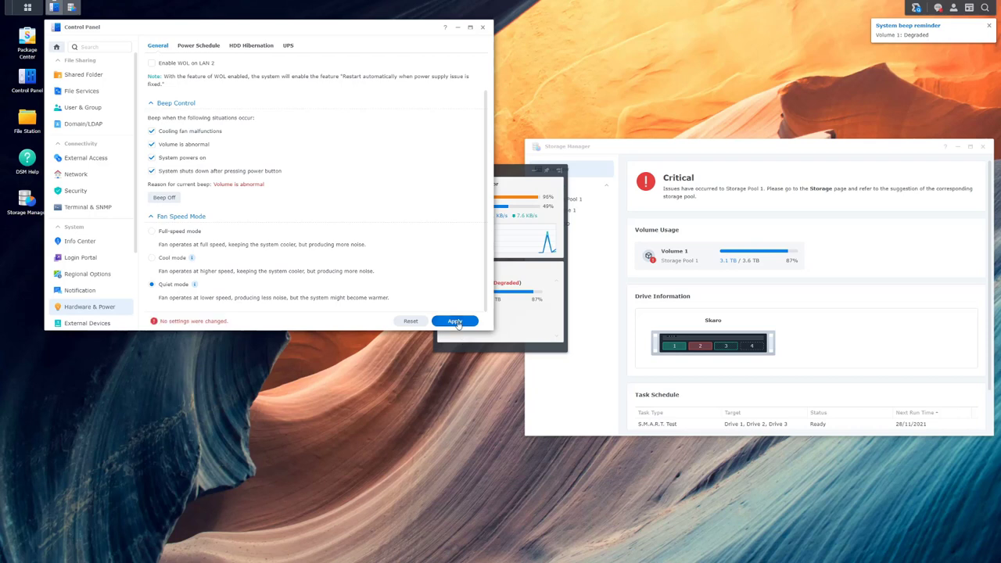
pyautogui.click(483, 28)
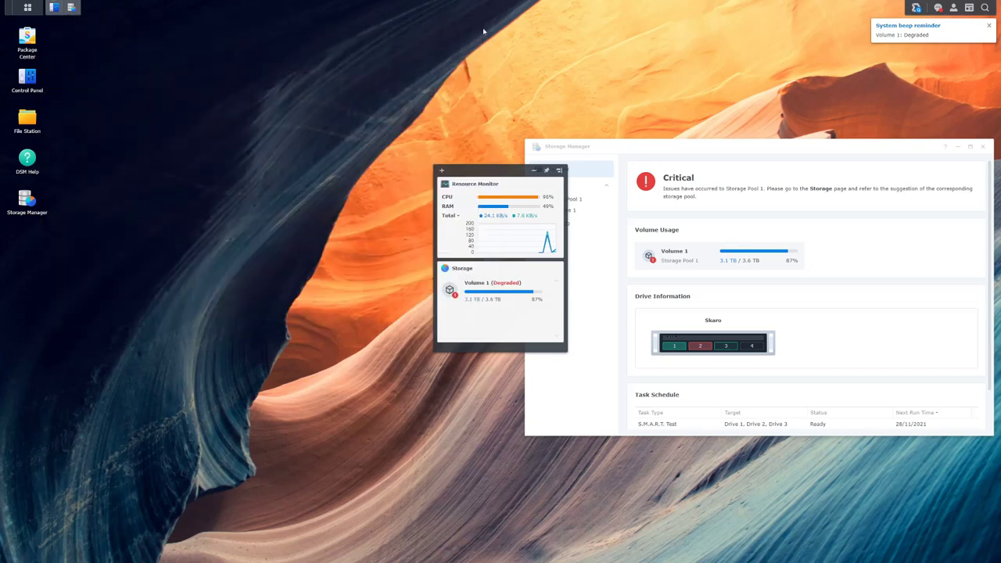
# Step: Open Drive 2 in HDD/SSD, showing it Crashed in allocation but Healthy in status
pyautogui.click(701, 347)
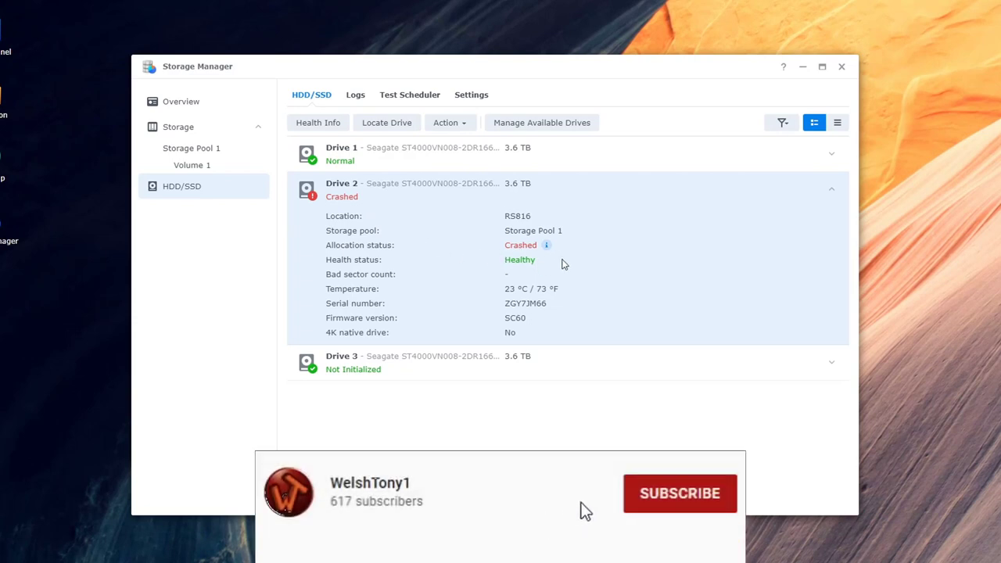
pyautogui.moveTo(546, 247)
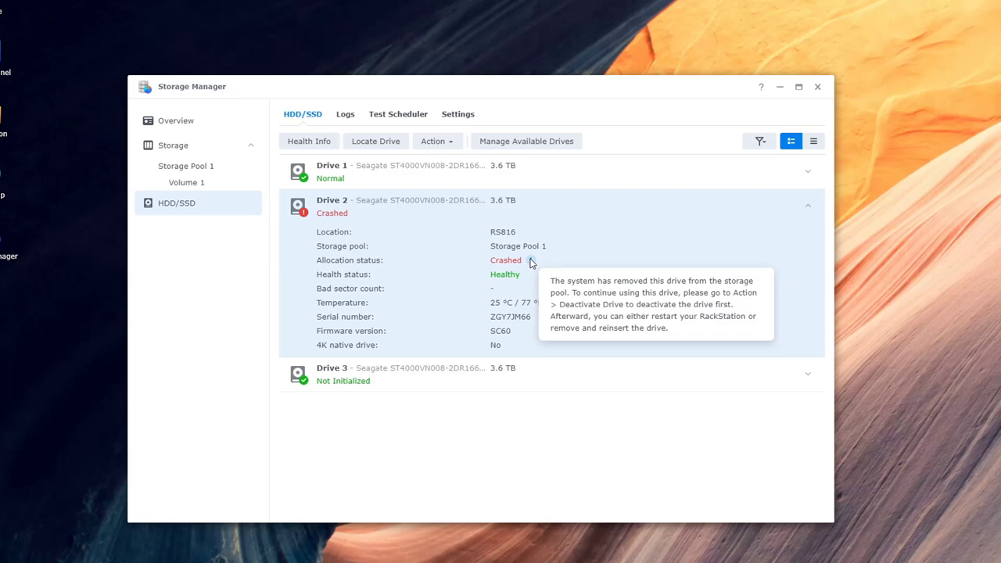
# Step: Deactivate Drive 2, acknowledging it leaves the pool and confirming with the account password
pyautogui.click(443, 144)
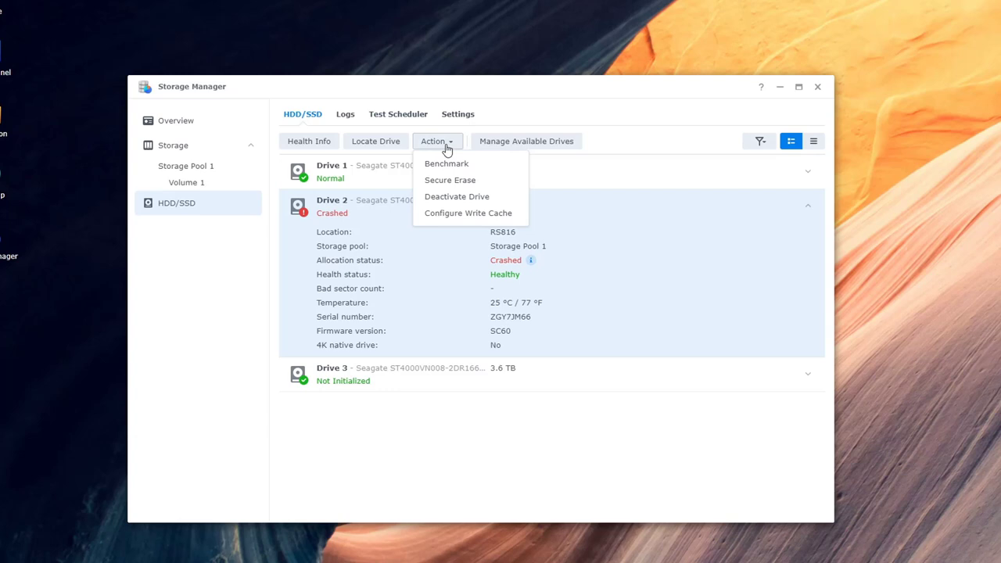
pyautogui.click(466, 201)
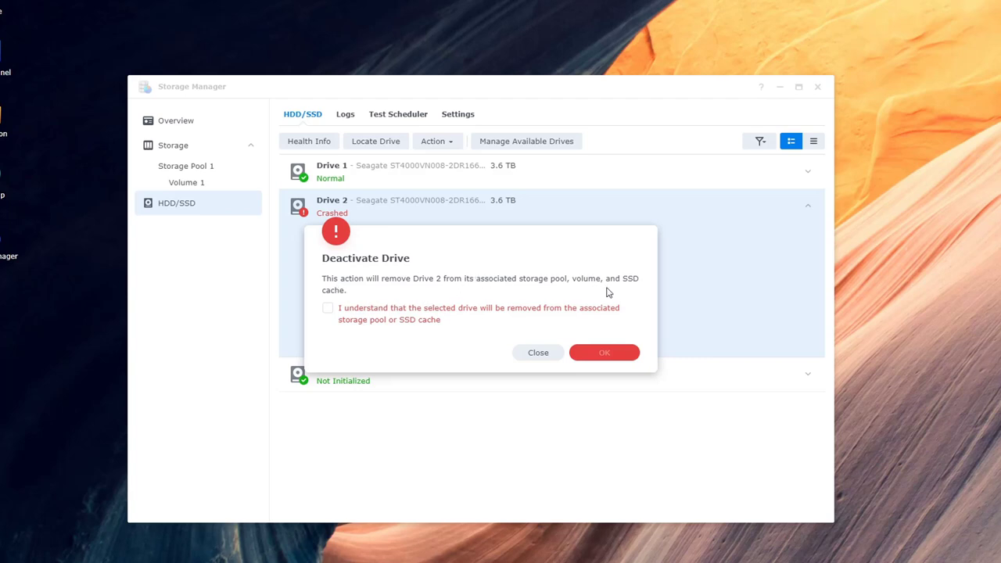
pyautogui.click(328, 310)
pyautogui.click(615, 355)
pyautogui.click(522, 305)
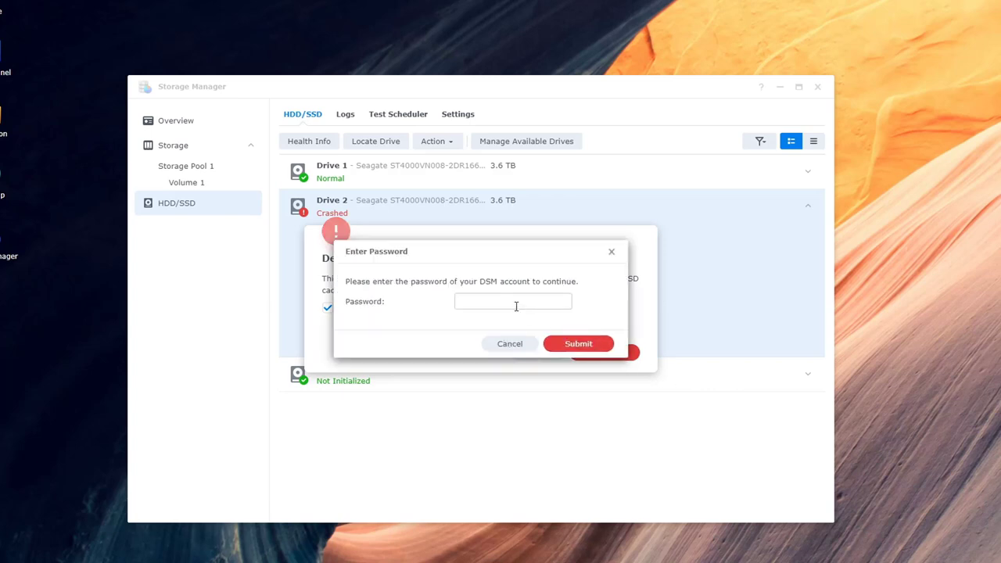
pyautogui.click(520, 329)
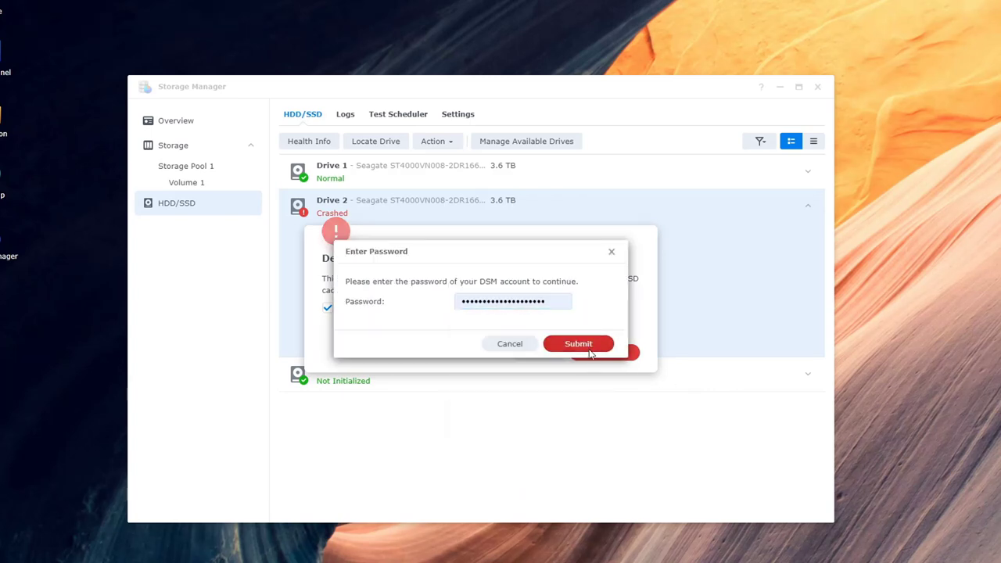
pyautogui.click(586, 348)
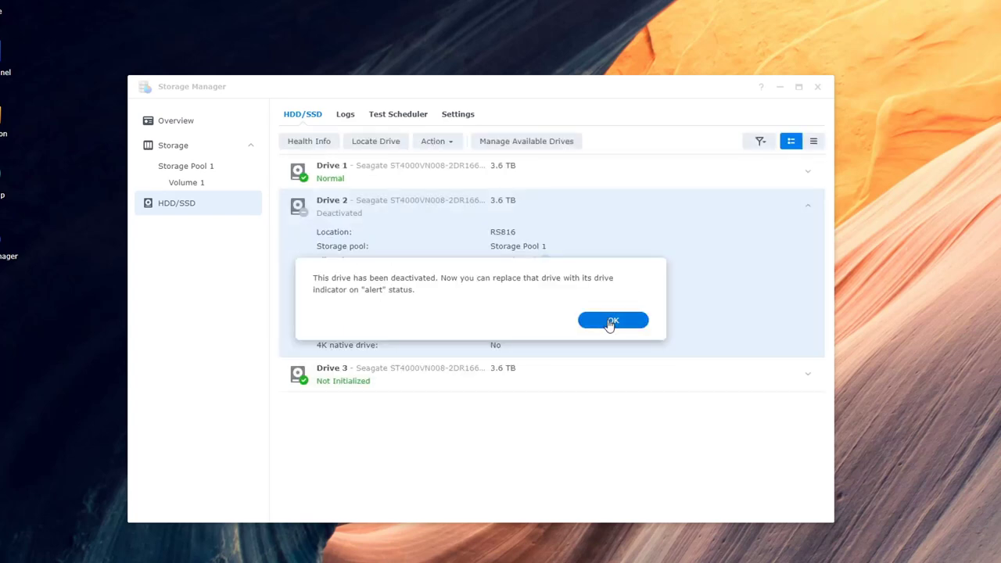
pyautogui.click(611, 322)
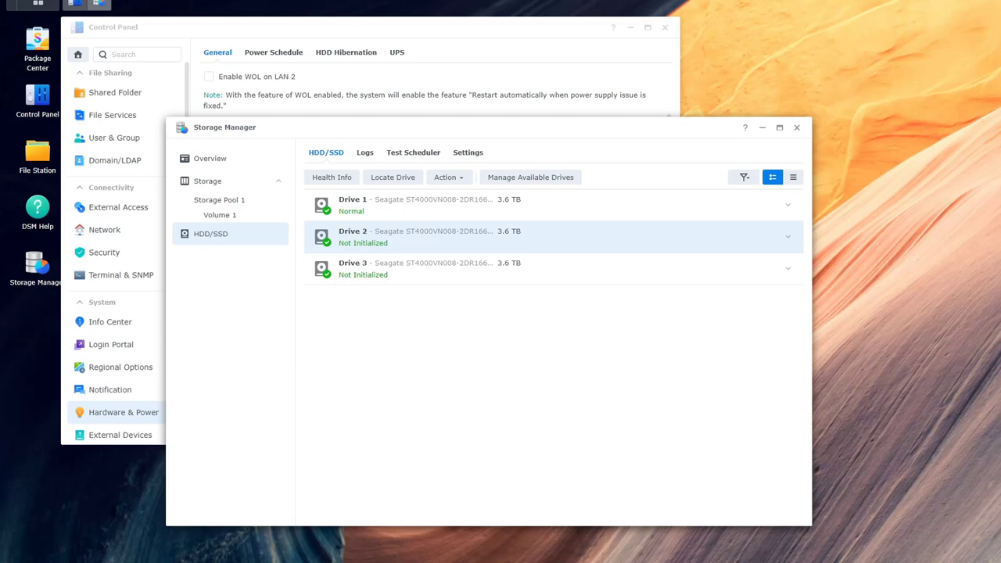
# Step: Show Storage Pool 1's Degraded details and repair suggestion, collapsing Volume 1's details
pyautogui.click(237, 202)
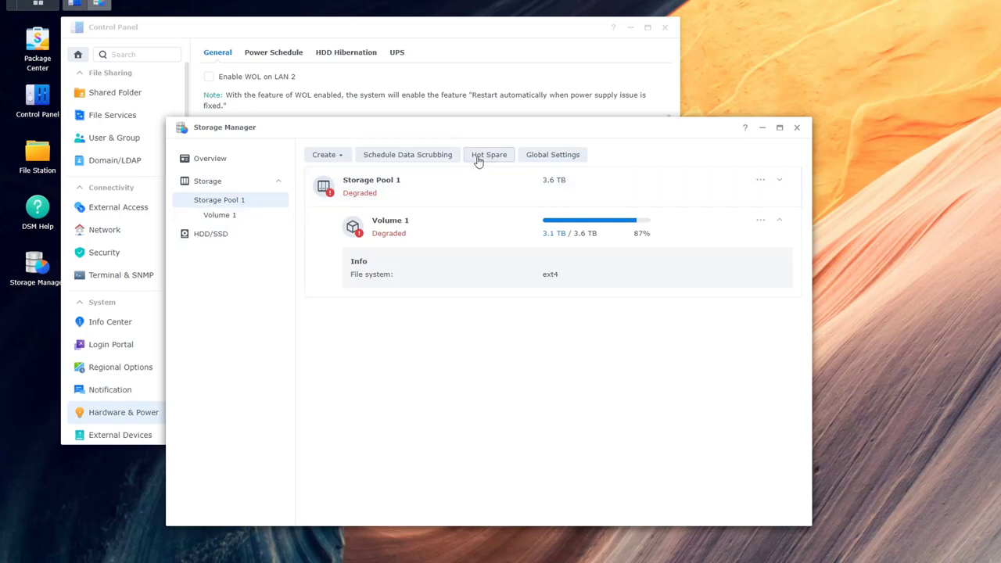
pyautogui.click(341, 157)
pyautogui.click(413, 196)
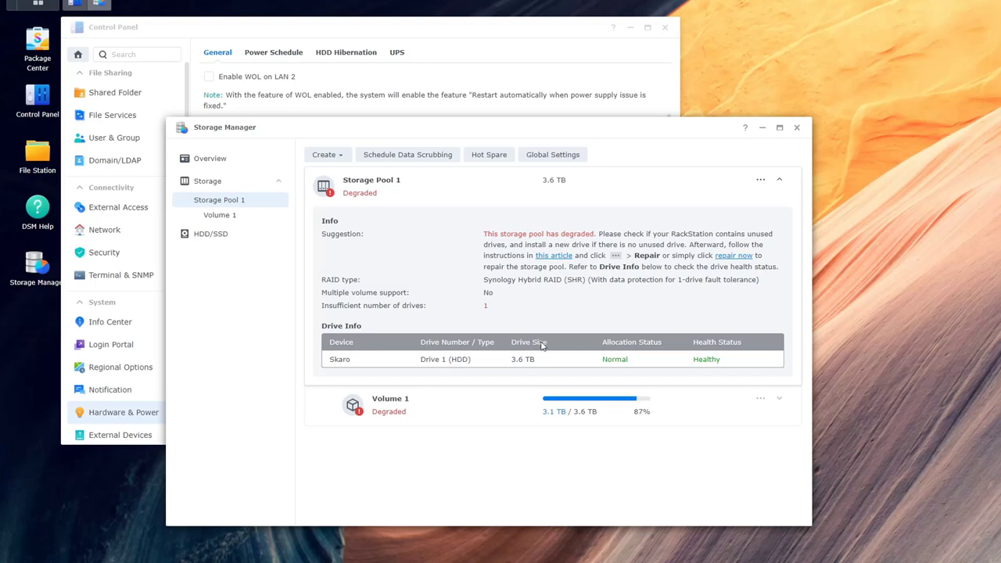
# Step: Start repairing Storage Pool 1 with only Drive 2 selected, leaving Drive 3 out
pyautogui.click(734, 256)
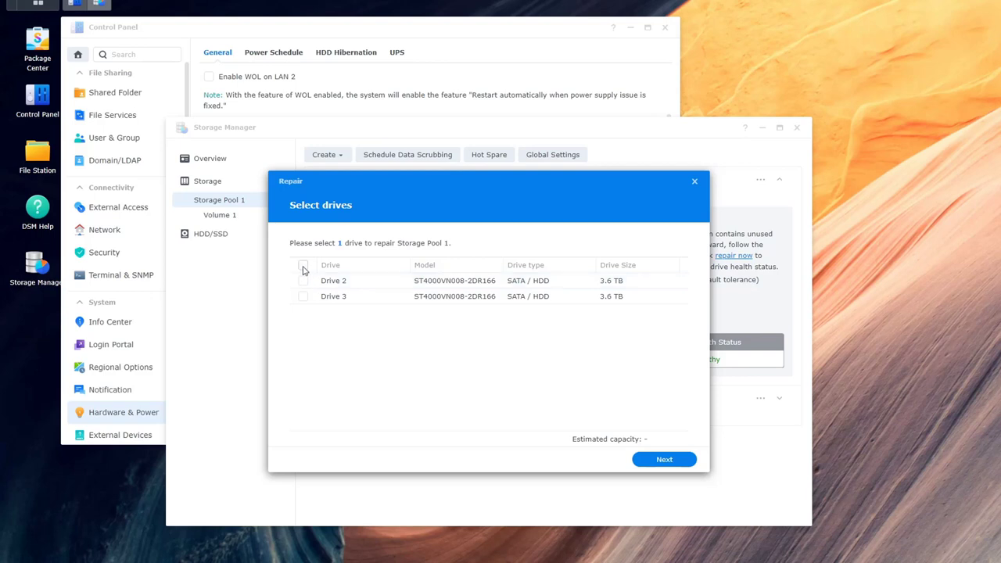
pyautogui.click(302, 265)
pyautogui.click(303, 298)
pyautogui.click(303, 297)
pyautogui.click(305, 282)
pyautogui.click(304, 283)
pyautogui.click(302, 297)
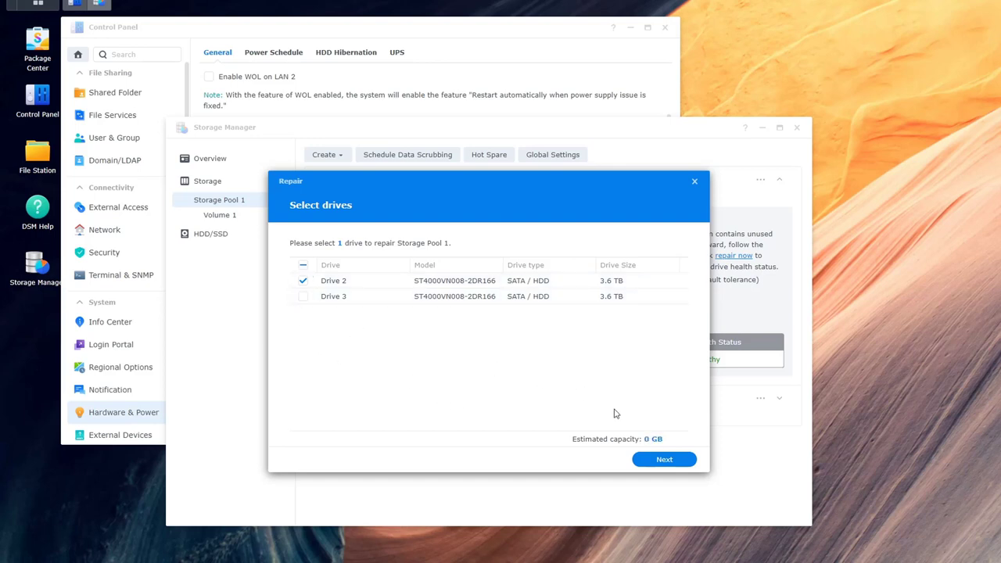
# Step: Confirm the repair settings, accepting that Drive 2's existing data will be erased
pyautogui.click(647, 459)
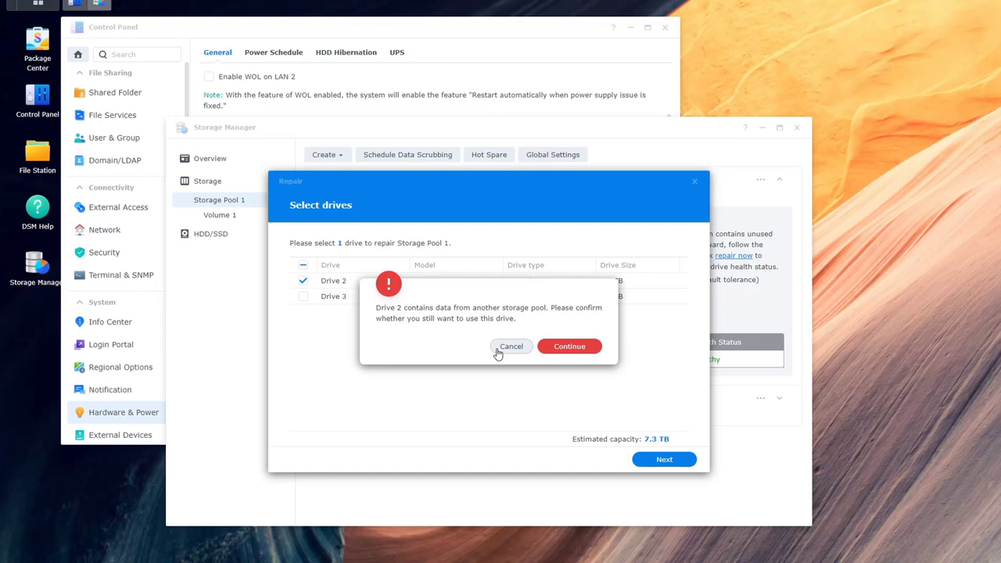
pyautogui.click(579, 354)
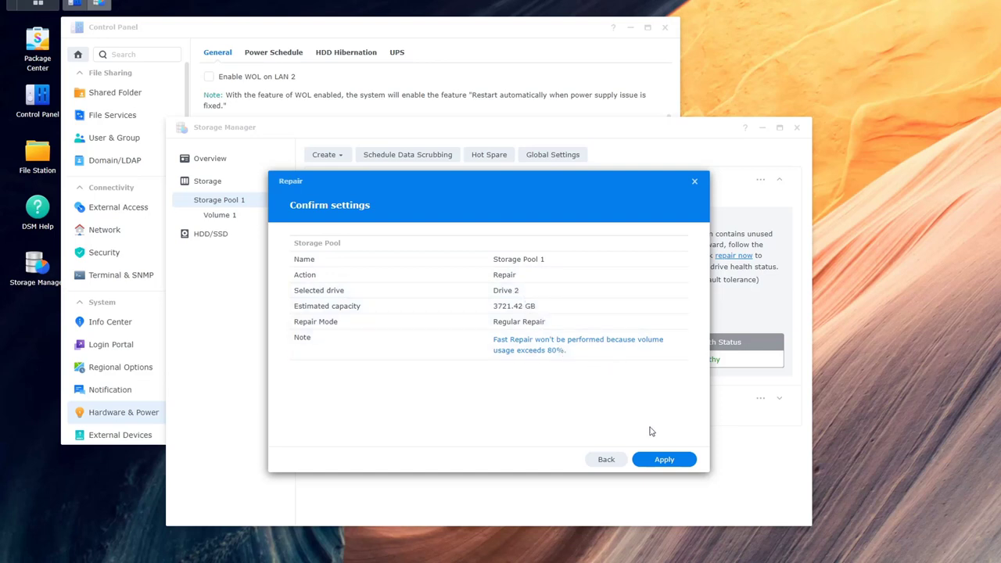
pyautogui.click(664, 462)
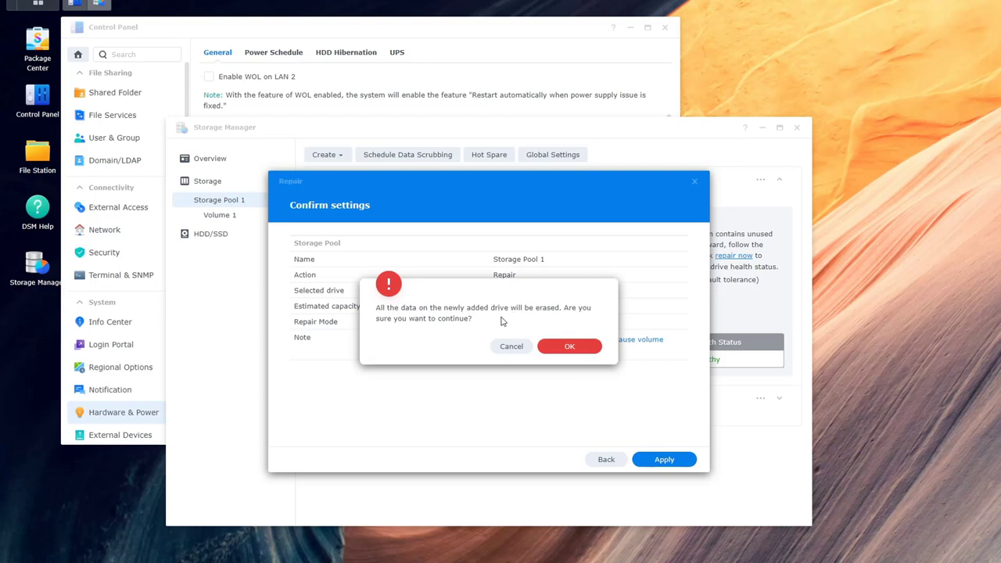
pyautogui.click(564, 349)
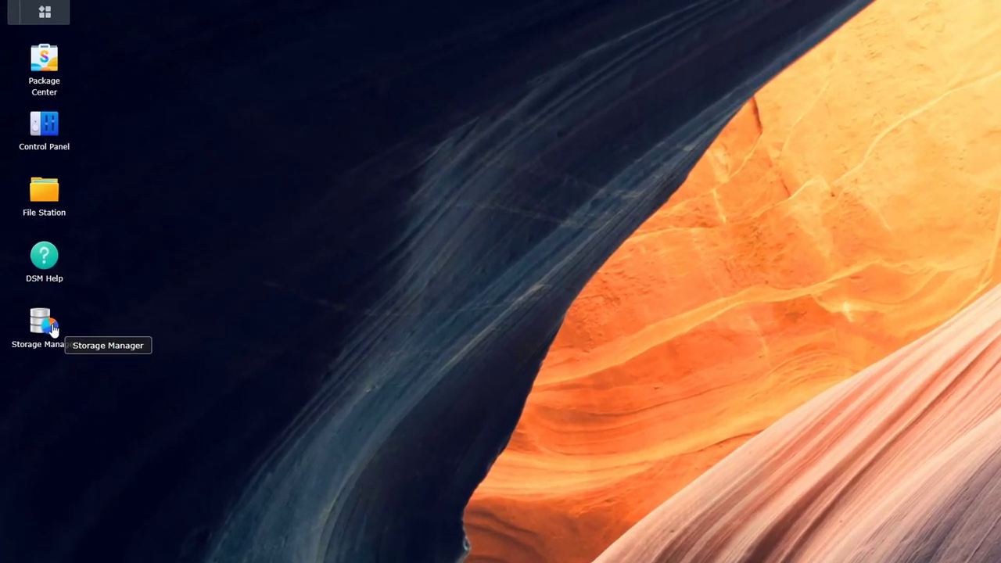
pyautogui.click(44, 323)
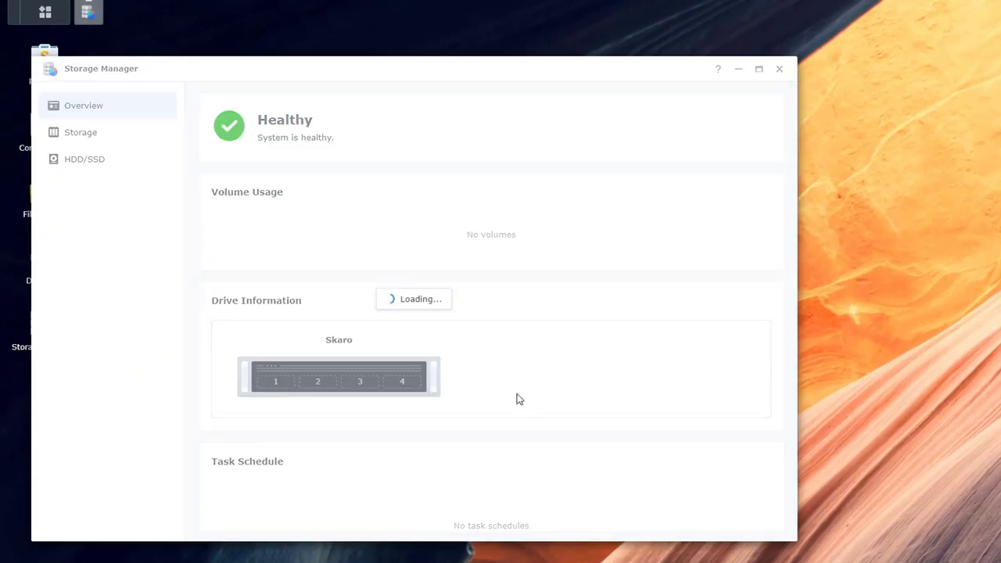
pyautogui.moveTo(238, 74); pyautogui.dragTo(316, 57)
pyautogui.click(168, 144)
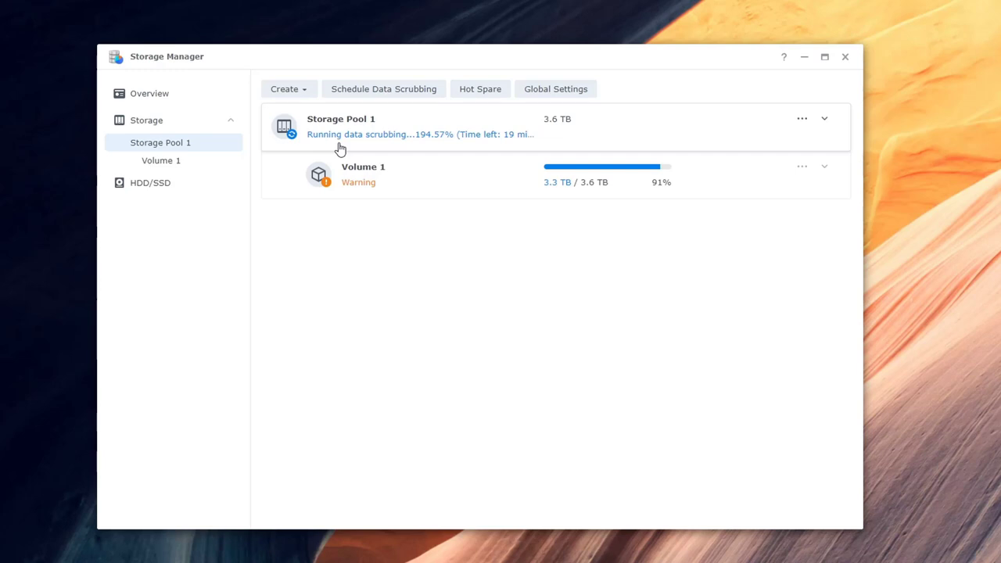
pyautogui.click(349, 148)
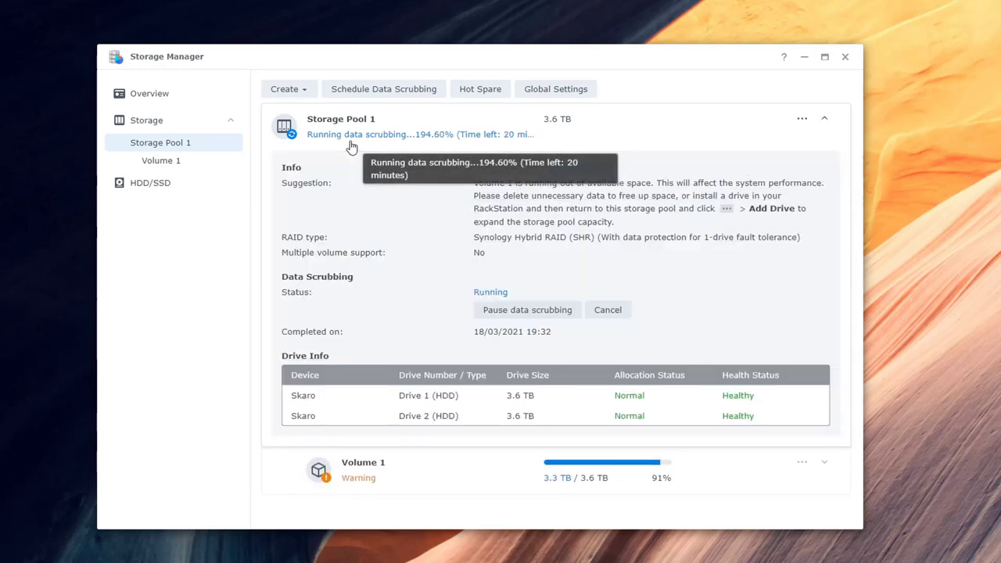